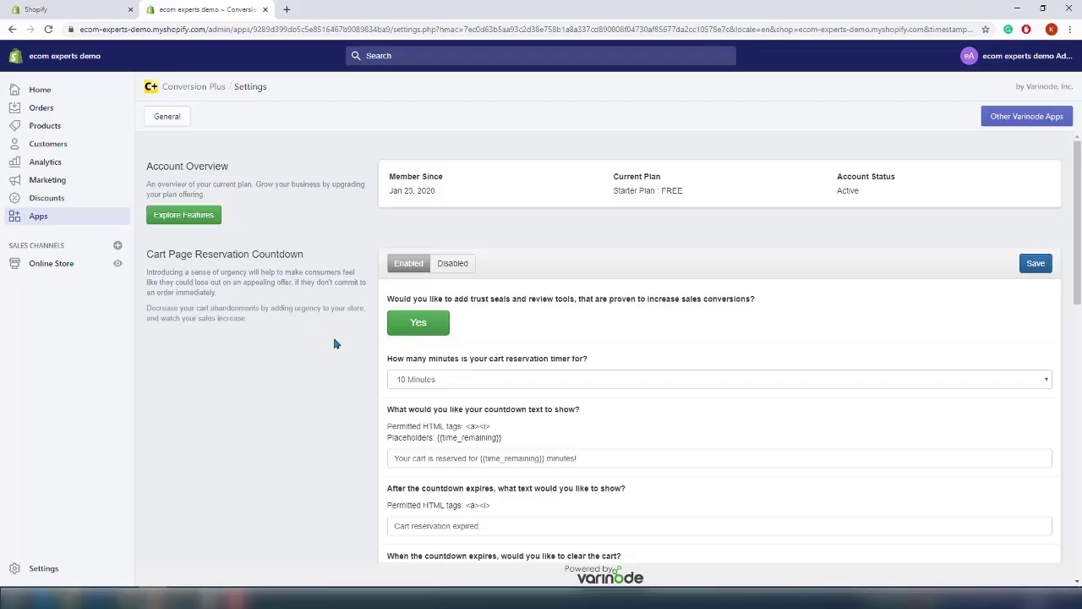
- Set the cart reservation timer to 30 Minutes
{"action": "left_click", "coordinate": [410, 382]}
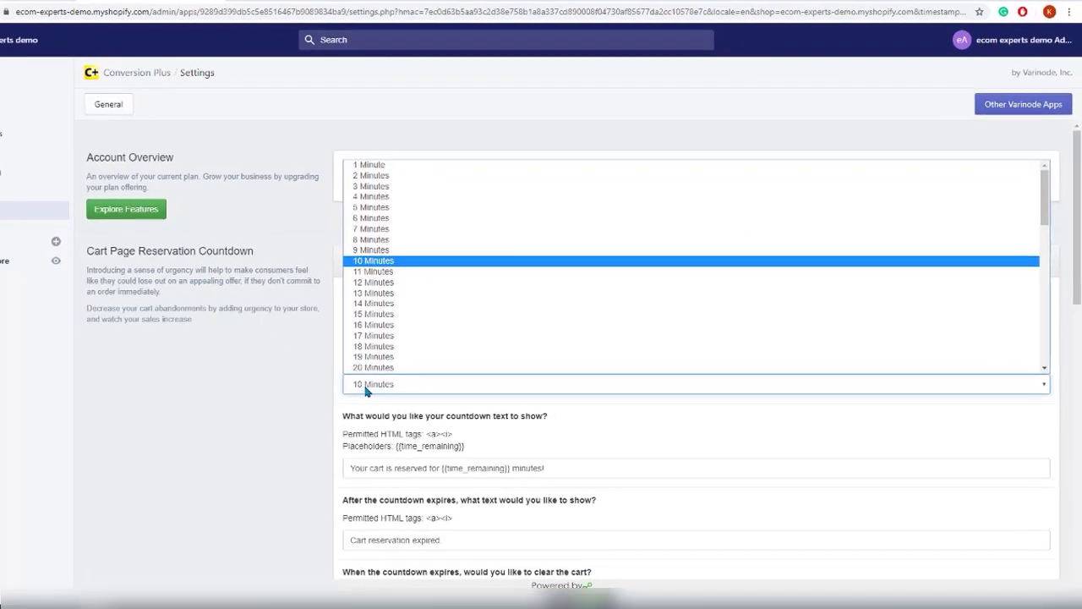
{"action": "scroll", "coordinate": [412, 289], "scroll_direction": "down", "scroll_amount": 3}
{"action": "scroll", "coordinate": [327, 290], "scroll_direction": "down", "scroll_amount": 9}
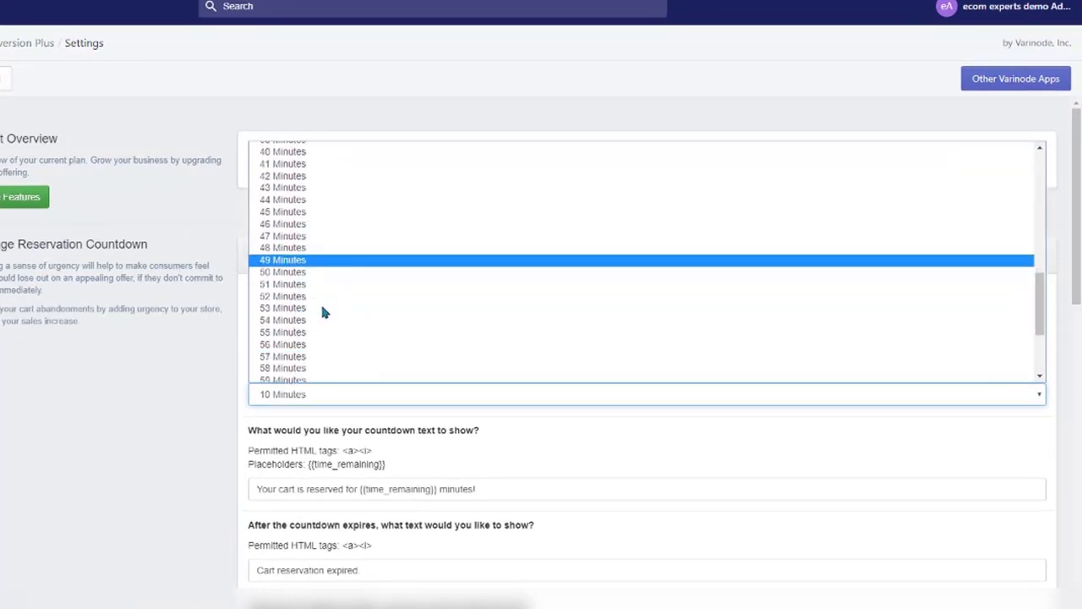
{"action": "scroll", "coordinate": [313, 338], "scroll_direction": "up", "scroll_amount": 1}
{"action": "scroll", "coordinate": [314, 338], "scroll_direction": "down", "scroll_amount": 1}
{"action": "left_click_drag", "start_coordinate": [1046, 327], "coordinate": [1046, 360]}
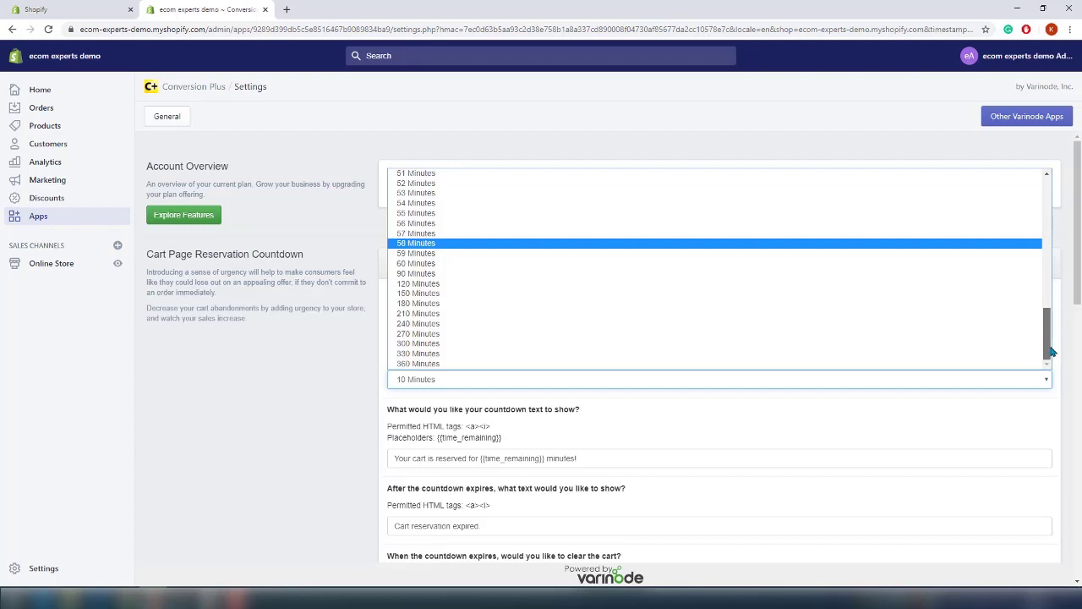
{"action": "left_click_drag", "start_coordinate": [1051, 352], "coordinate": [1047, 169]}
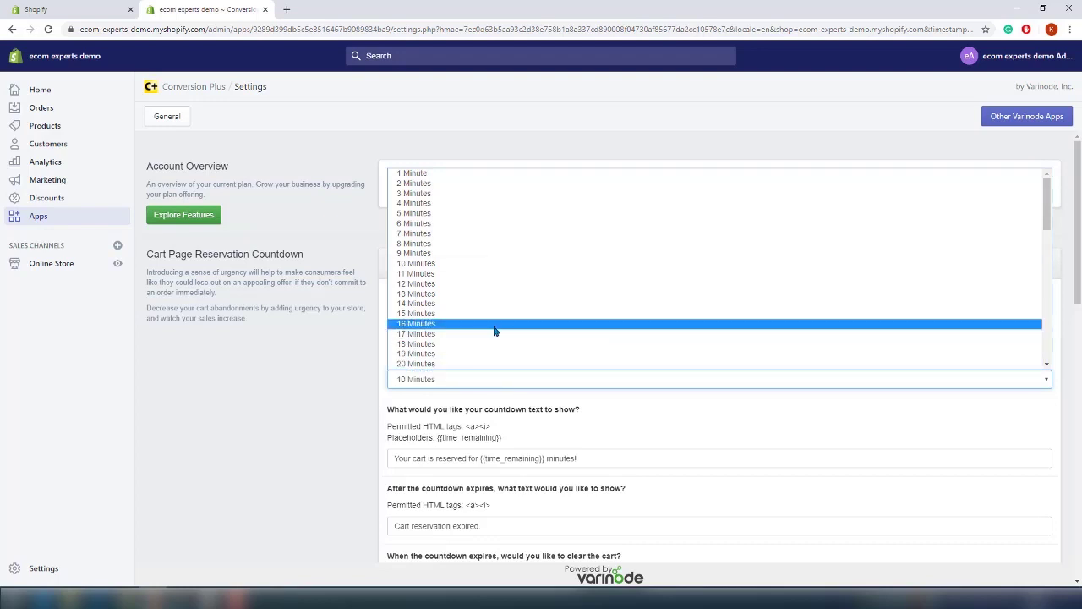
{"action": "scroll", "coordinate": [496, 329], "scroll_direction": "down", "scroll_amount": 3}
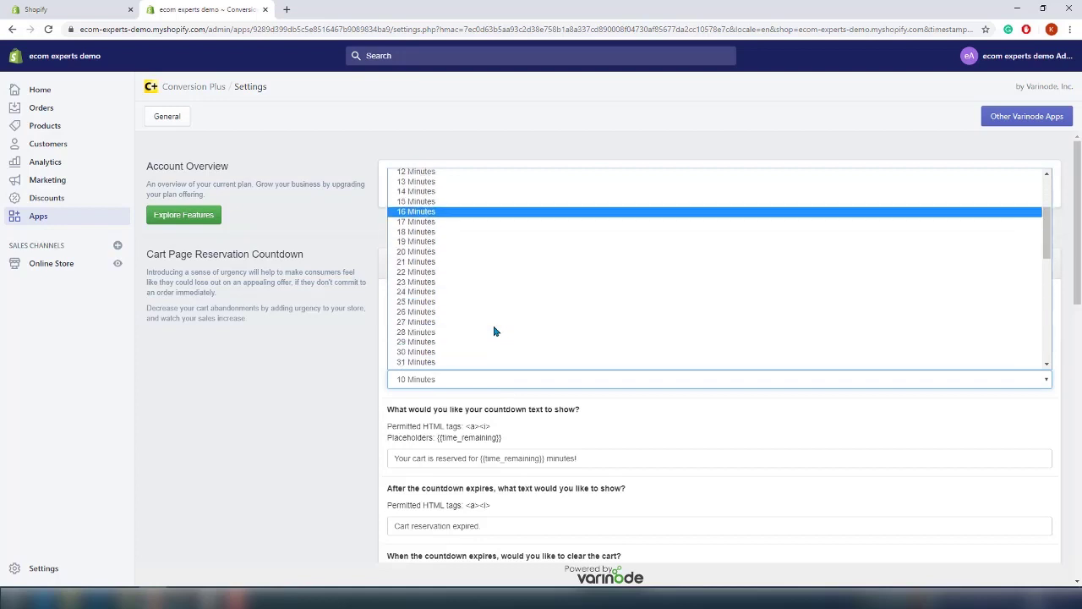
{"action": "left_click", "coordinate": [405, 352]}
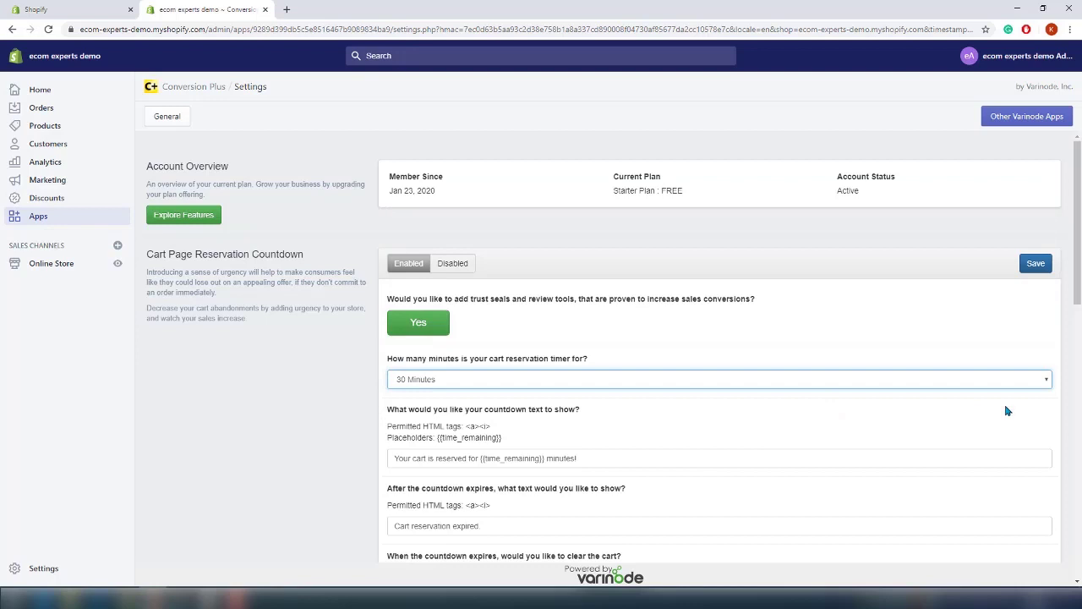
- Replace the countdown text with "We will reserve you items for the next {{time_remaining}} minutes!"
{"action": "scroll", "coordinate": [1006, 410], "scroll_direction": "down", "scroll_amount": 1}
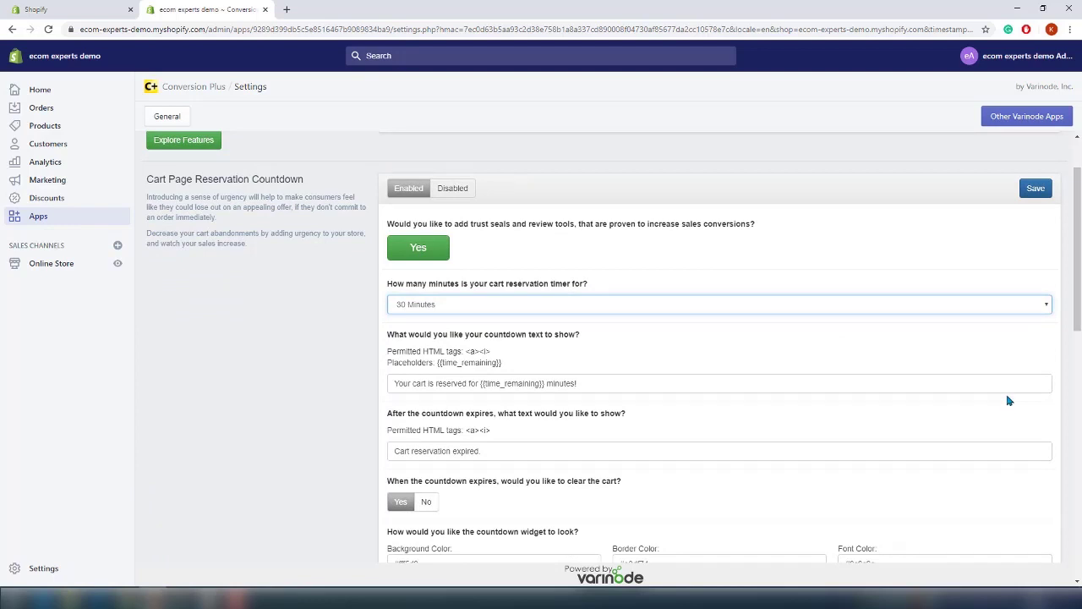
{"action": "left_click", "coordinate": [488, 385]}
{"action": "key", "text": "ctrl+a"}
{"action": "type", "text": "We"}
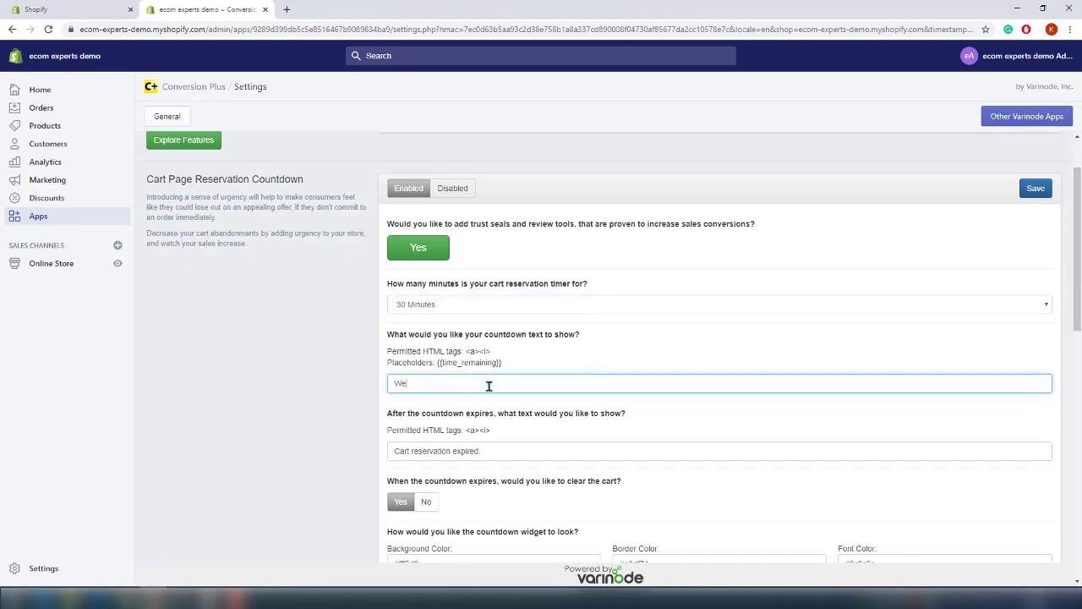
{"action": "type", "text": " will reserve you items for the next {{time_re"}
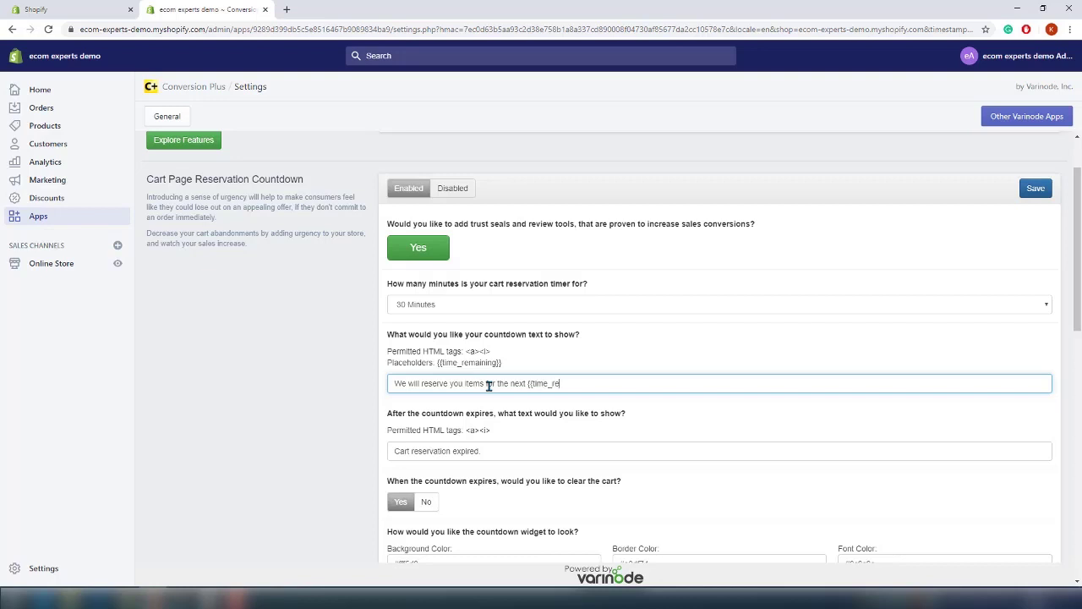
{"action": "type", "text": "maining}} minutes!"}
- Append "Buy it now!" to the text shown after the countdown expires, and choose Yes for clearing the cart on expiry
{"action": "left_click", "coordinate": [702, 443]}
{"action": "type", "text": "Buy it now!"}
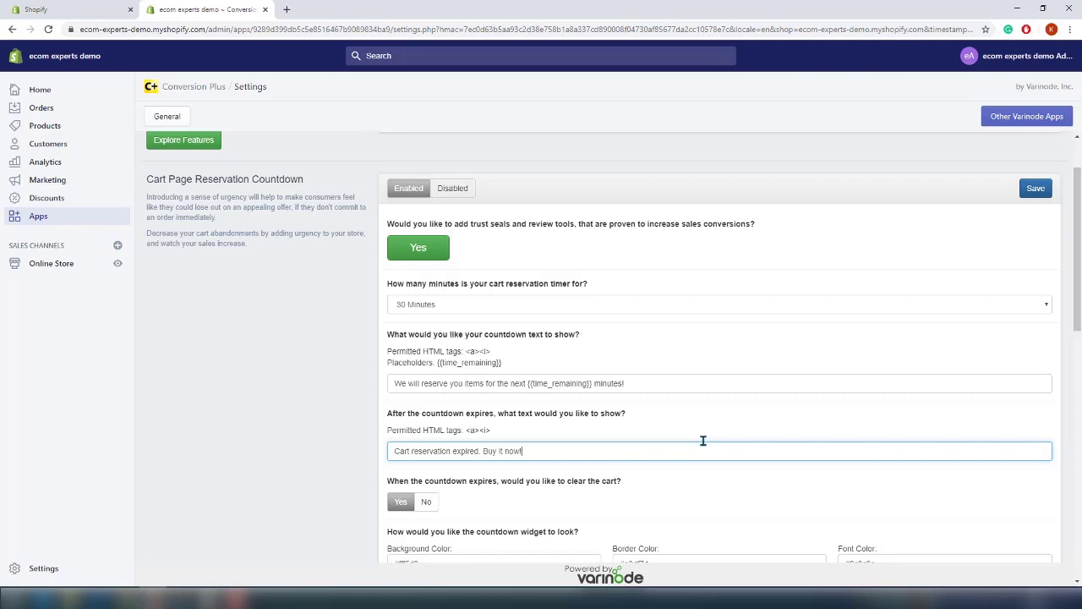
{"action": "left_click", "coordinate": [399, 507]}
- Set the countdown widget's background color to #f4f4f4
{"action": "scroll", "coordinate": [558, 492], "scroll_direction": "down", "scroll_amount": 1}
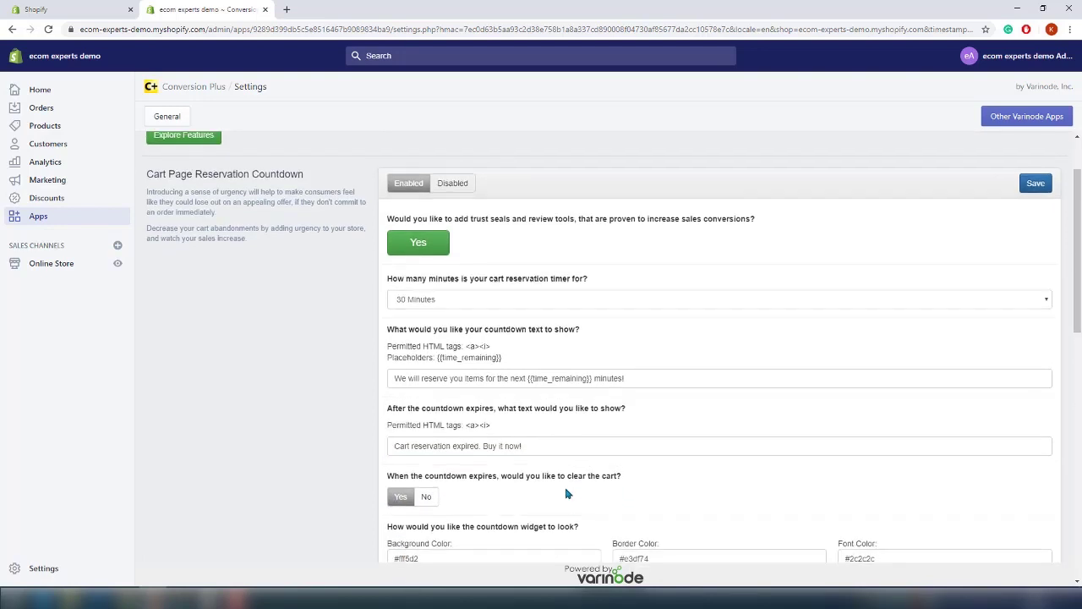
{"action": "scroll", "coordinate": [994, 468], "scroll_direction": "down", "scroll_amount": 4}
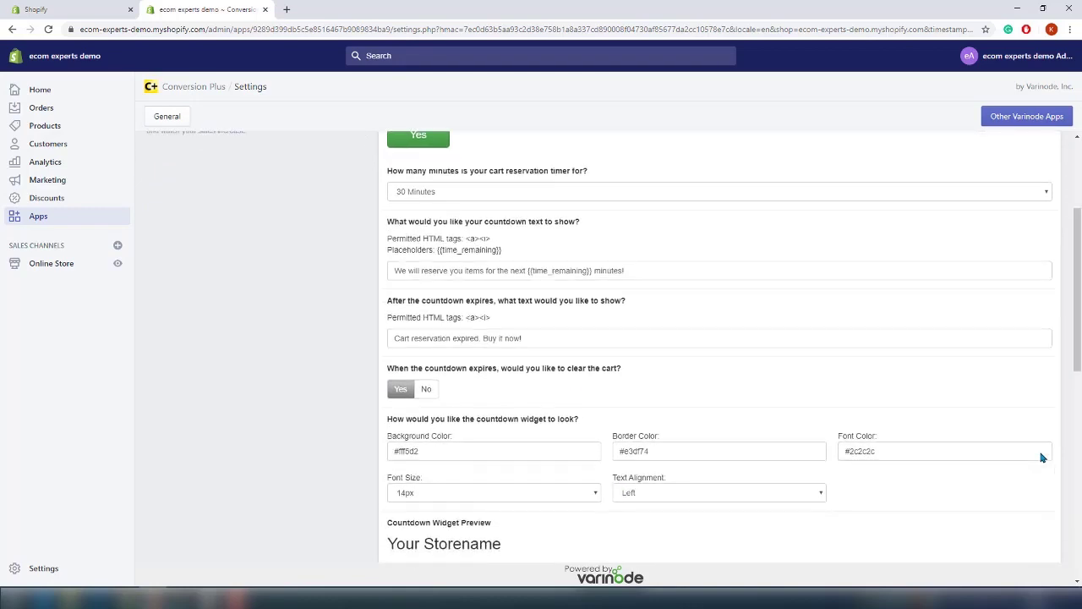
{"action": "scroll", "coordinate": [1043, 458], "scroll_direction": "down", "scroll_amount": 1}
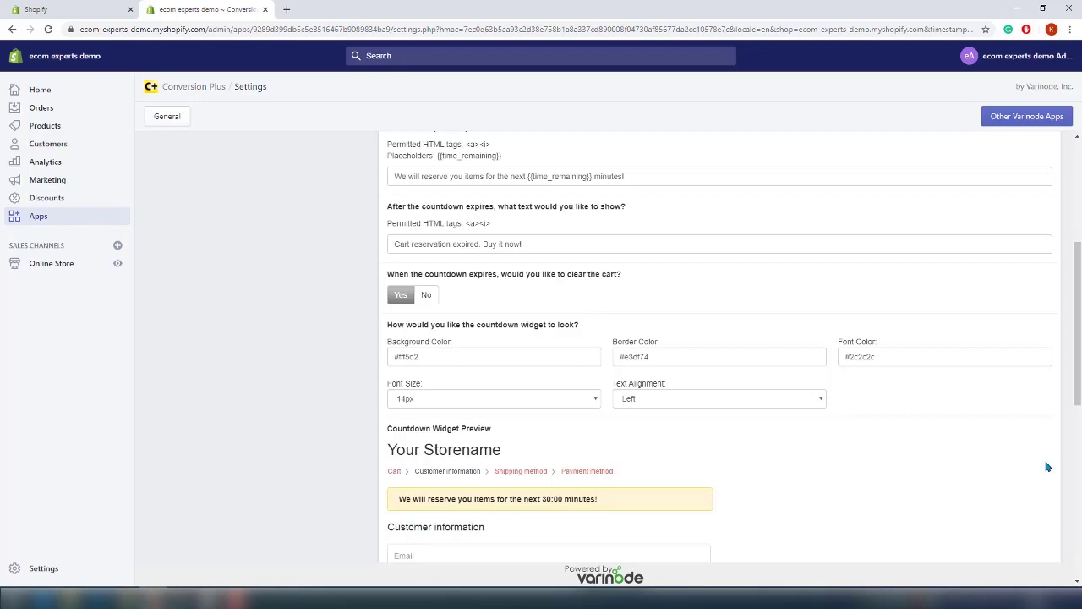
{"action": "left_click", "coordinate": [464, 356]}
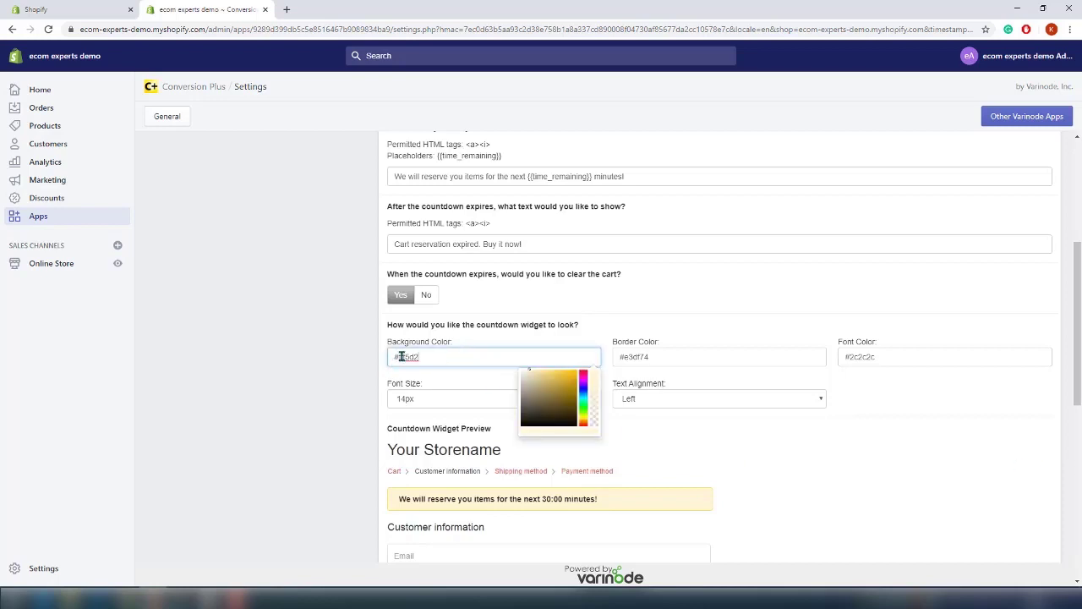
{"action": "double_click", "coordinate": [404, 356]}
{"action": "type", "text": "f4f4f4"}
{"action": "left_click", "coordinate": [474, 377]}
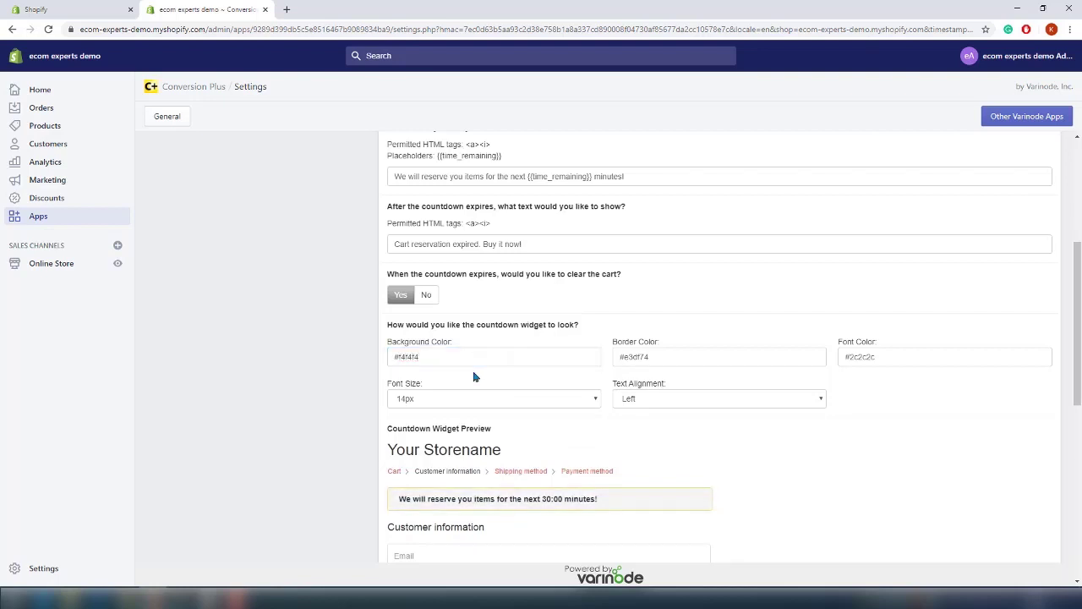
- Set the countdown widget's border color to #282828
{"action": "left_click", "coordinate": [681, 356]}
{"action": "key", "text": "BackSpace"}
{"action": "key", "text": "BackSpace"}
{"action": "key", "text": "BackSpace"}
{"action": "key", "text": "BackSpace"}
{"action": "key", "text": "BackSpace"}
{"action": "key", "text": "BackSpace"}
{"action": "type", "text": "282828"}
{"action": "left_click", "coordinate": [896, 439]}
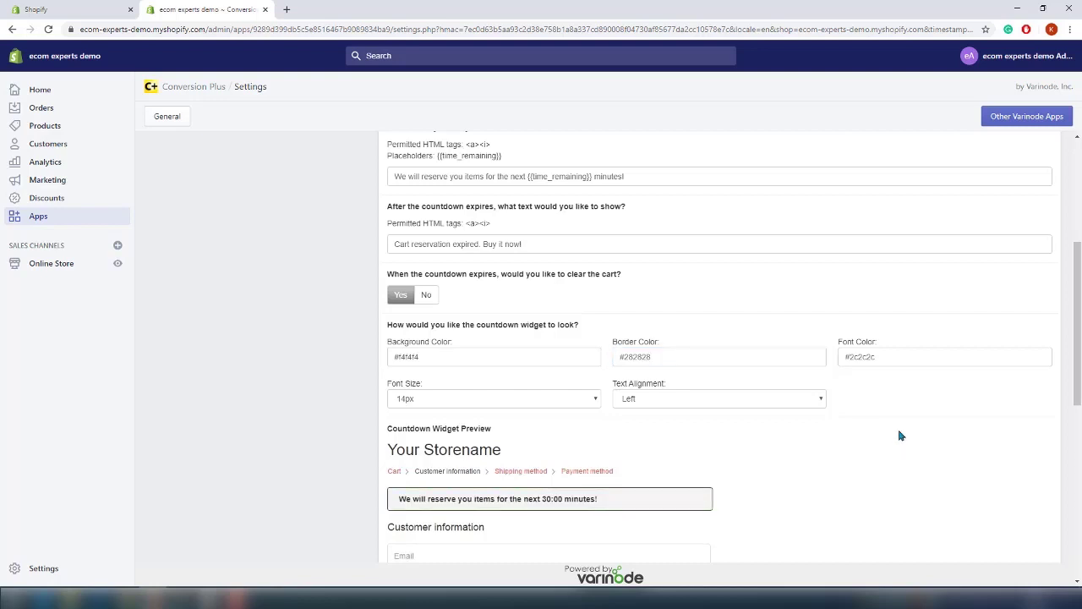
- Set the countdown widget's font size to 23px
{"action": "left_click", "coordinate": [476, 398]}
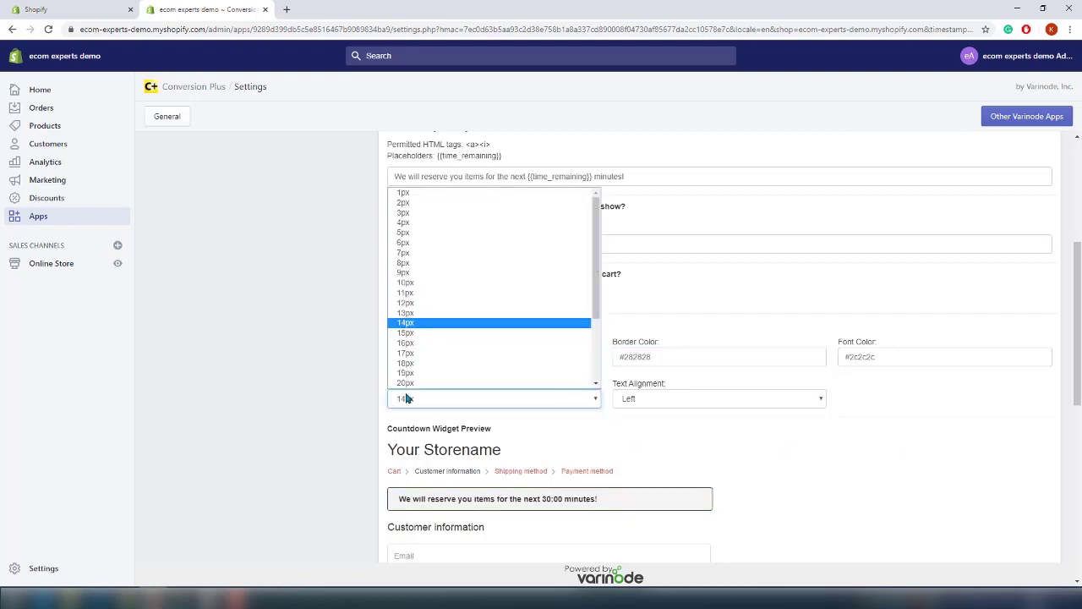
{"action": "left_click", "coordinate": [482, 317]}
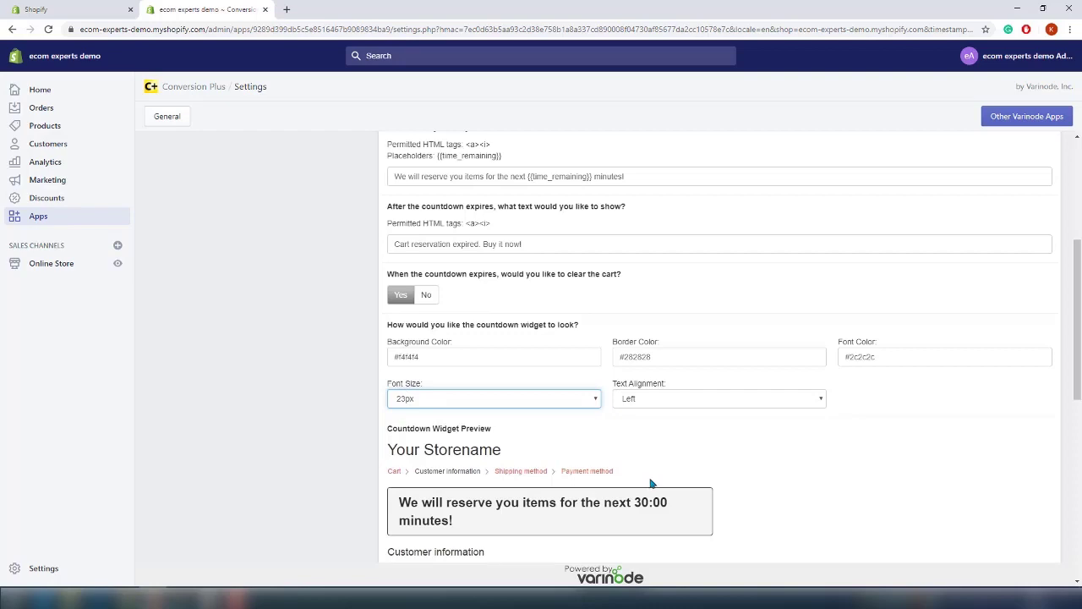
{"action": "scroll", "coordinate": [777, 423], "scroll_direction": "down", "scroll_amount": 1}
- Look over the remaining app options, save the Cart Page Reservation Countdown settings, and reload the Conversion Plus page
{"action": "left_click_drag", "start_coordinate": [1080, 409], "coordinate": [1080, 548]}
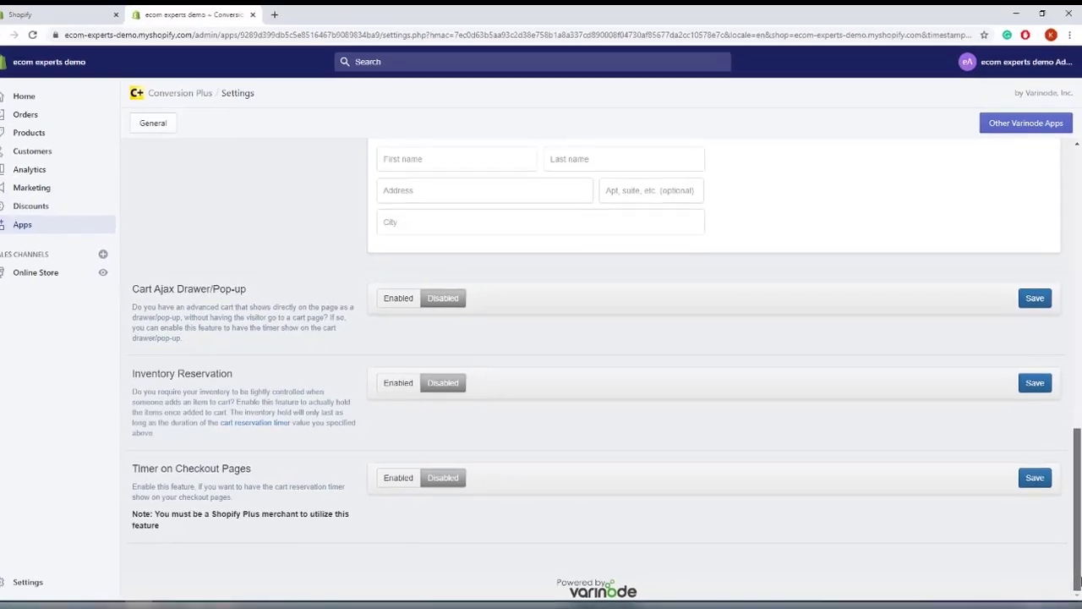
{"action": "scroll", "coordinate": [592, 338], "scroll_direction": "up", "scroll_amount": 15}
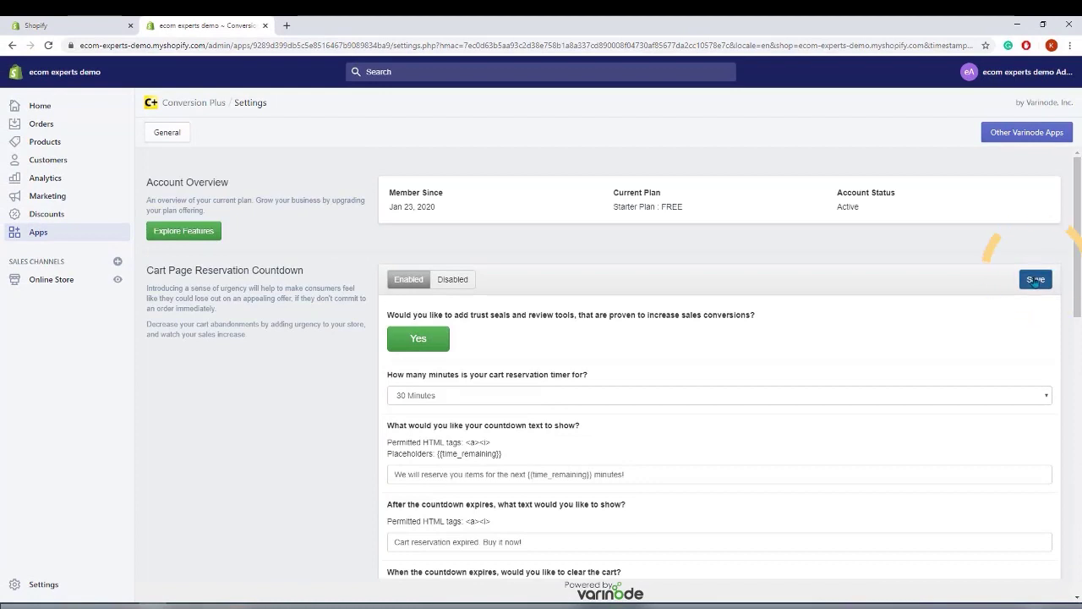
{"action": "left_click", "coordinate": [1035, 279]}
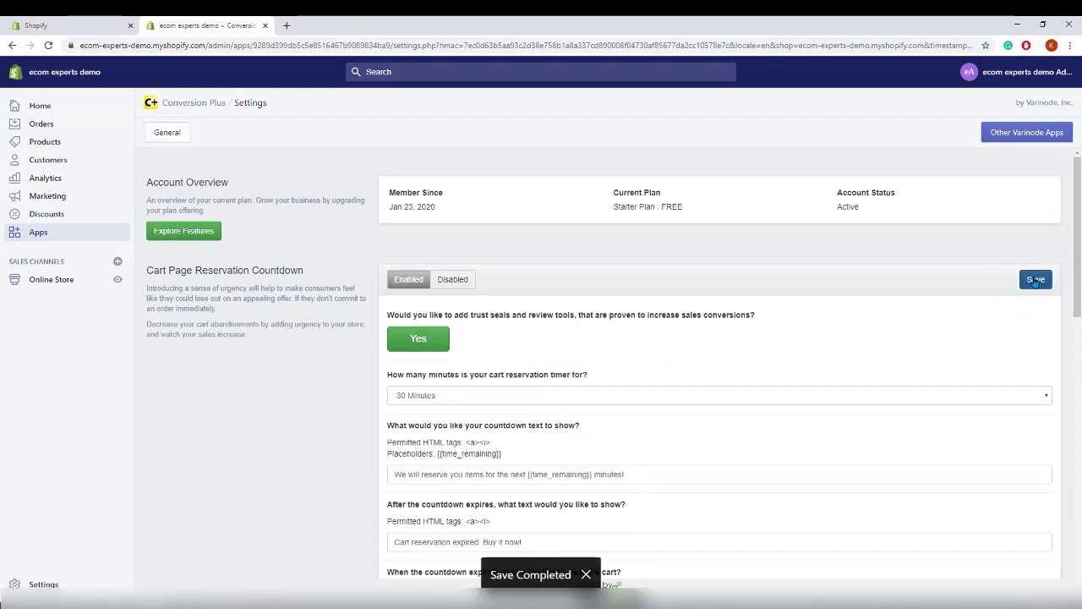
{"action": "left_click", "coordinate": [208, 104]}
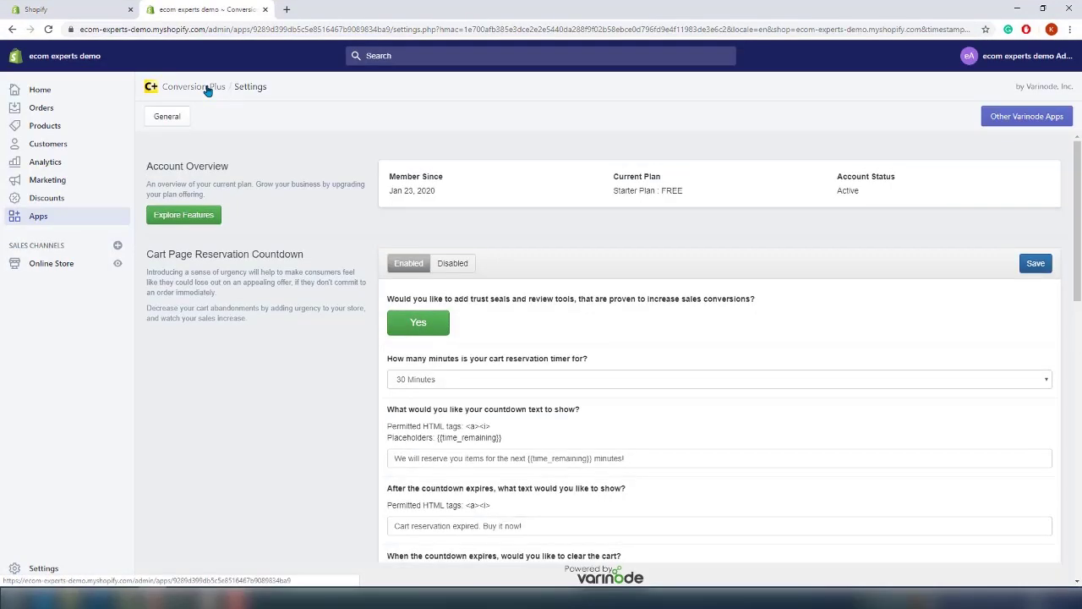
- View the online store, add the Stylish Boots to the cart, and open the cart page
{"action": "left_click", "coordinate": [106, 273]}
{"action": "scroll", "coordinate": [889, 300], "scroll_direction": "down", "scroll_amount": 1}
{"action": "scroll", "coordinate": [420, 408], "scroll_direction": "up", "scroll_amount": 1}
{"action": "scroll", "coordinate": [273, 420], "scroll_direction": "down", "scroll_amount": 2}
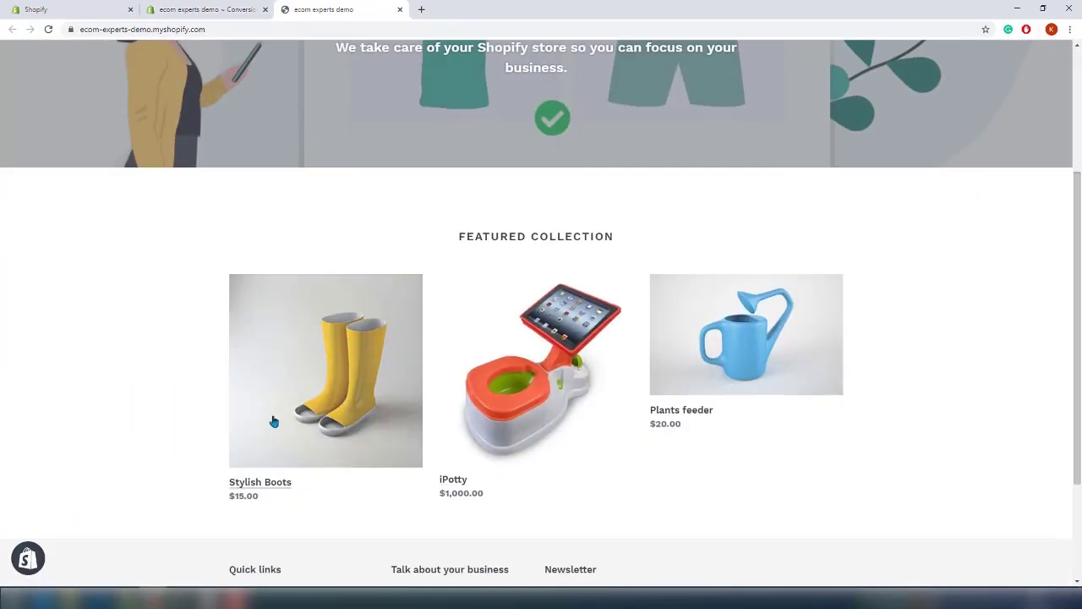
{"action": "left_click", "coordinate": [273, 420]}
{"action": "left_click", "coordinate": [715, 228]}
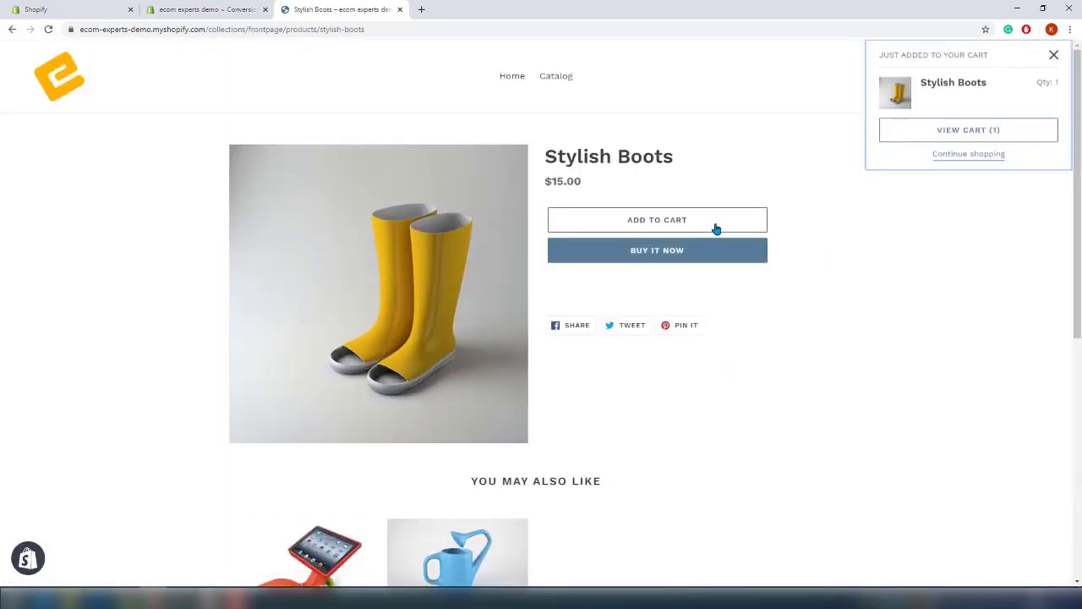
{"action": "left_click", "coordinate": [959, 133]}
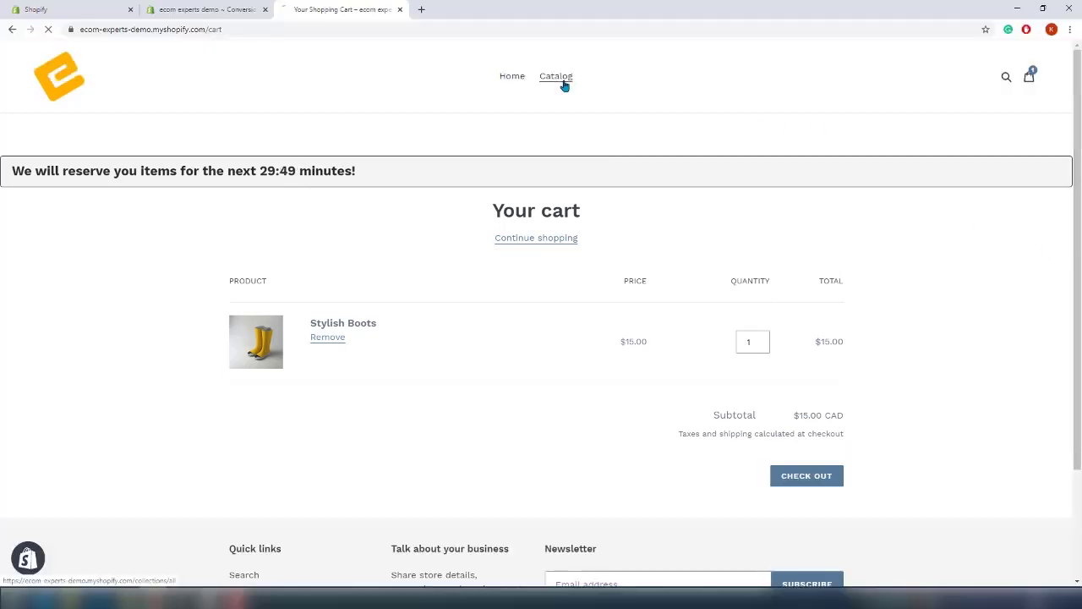
- Add the iPotty and the Plants feeder from the catalog to the cart and review the cart page with its countdown
{"action": "left_click", "coordinate": [558, 78]}
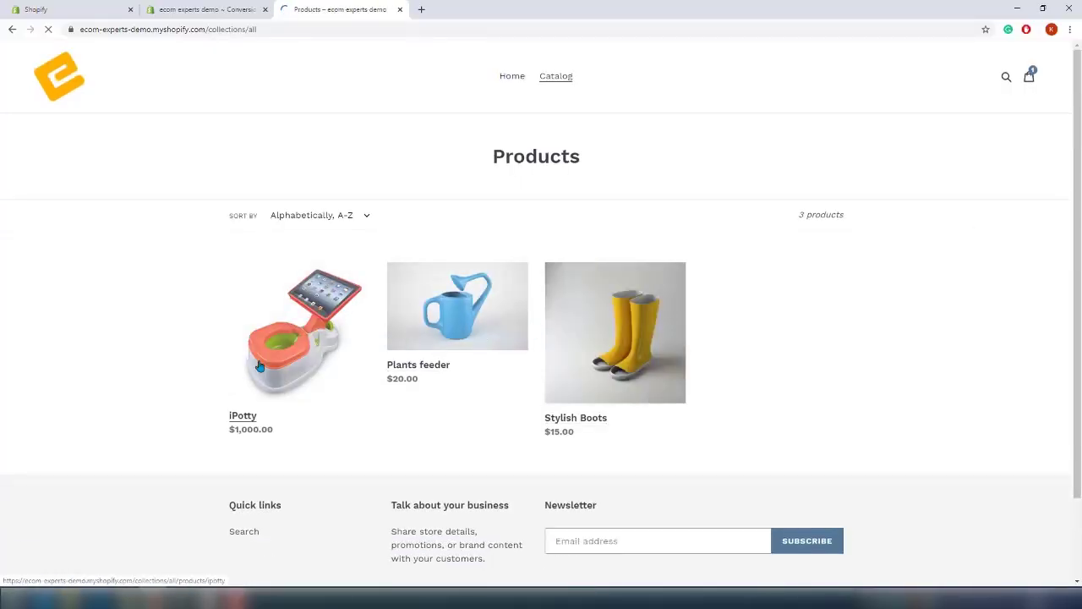
{"action": "left_click", "coordinate": [589, 222]}
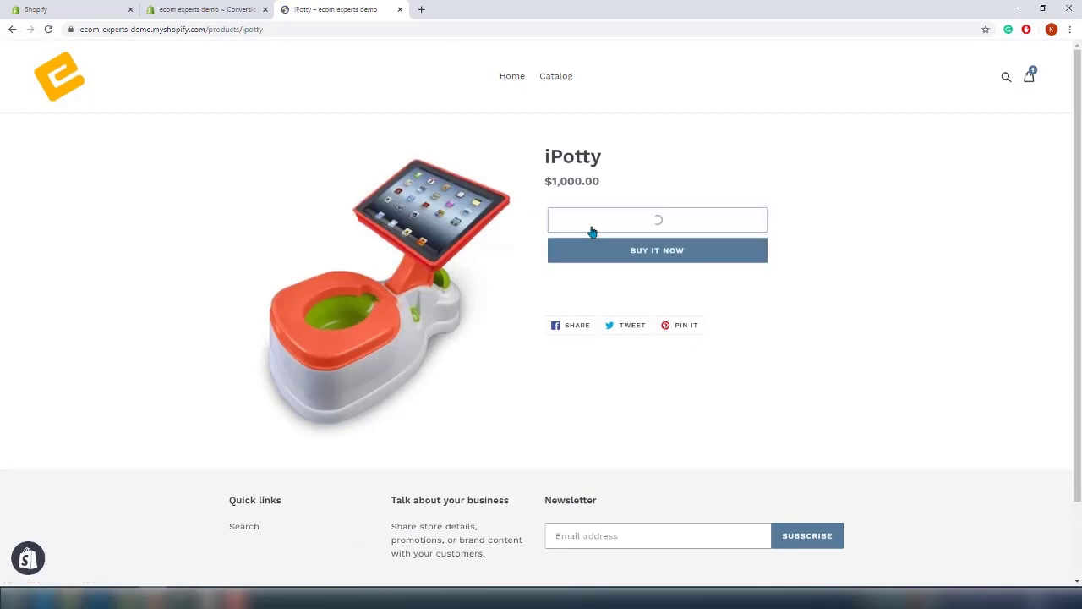
{"action": "left_click", "coordinate": [559, 76]}
{"action": "left_click", "coordinate": [485, 326]}
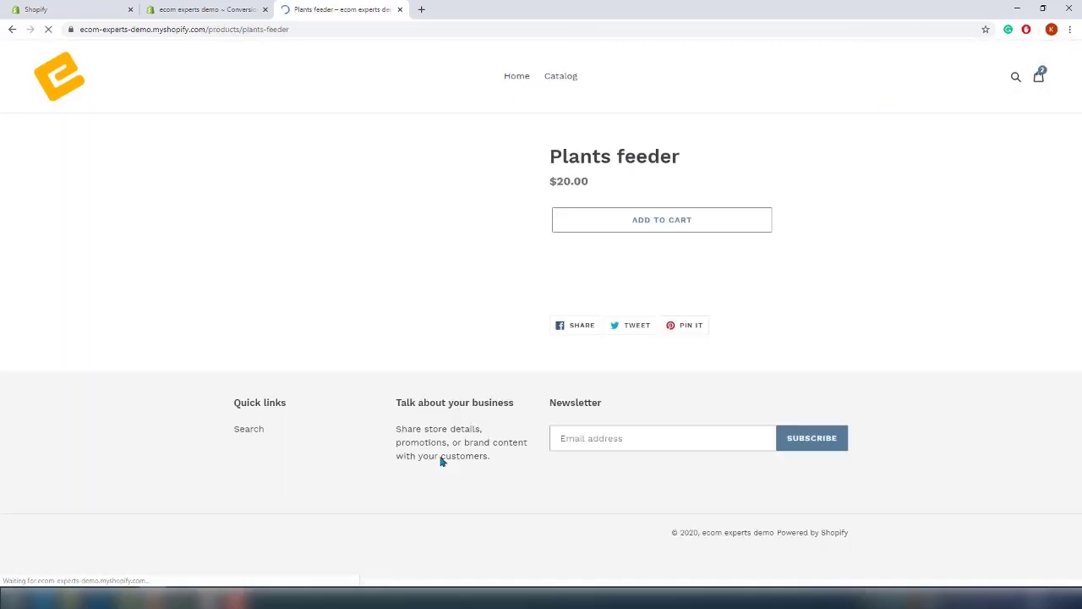
{"action": "left_click", "coordinate": [706, 219]}
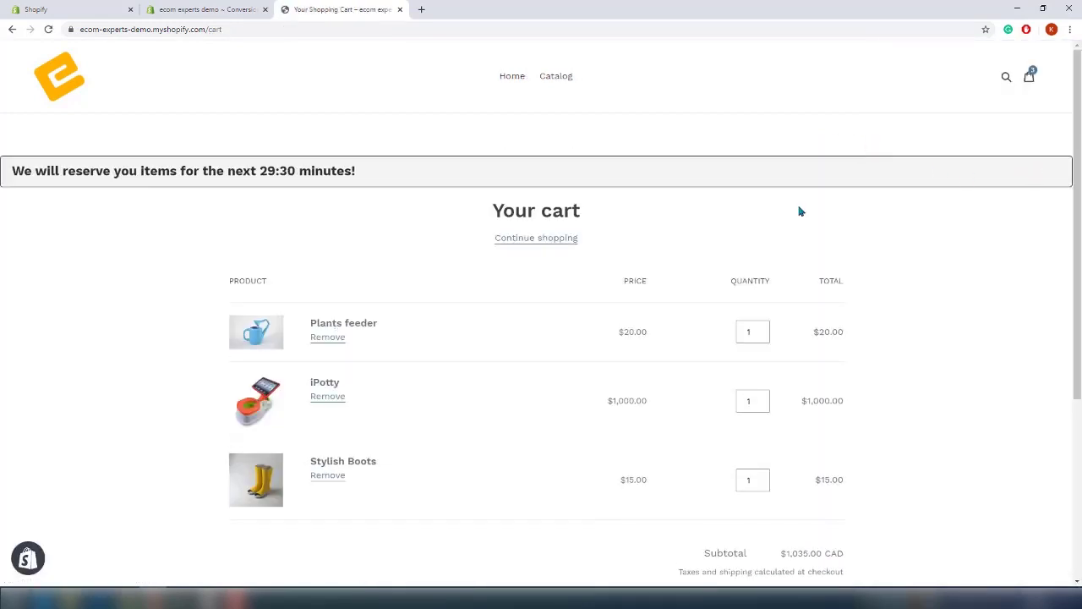
{"action": "scroll", "coordinate": [1046, 251], "scroll_direction": "down", "scroll_amount": 1}
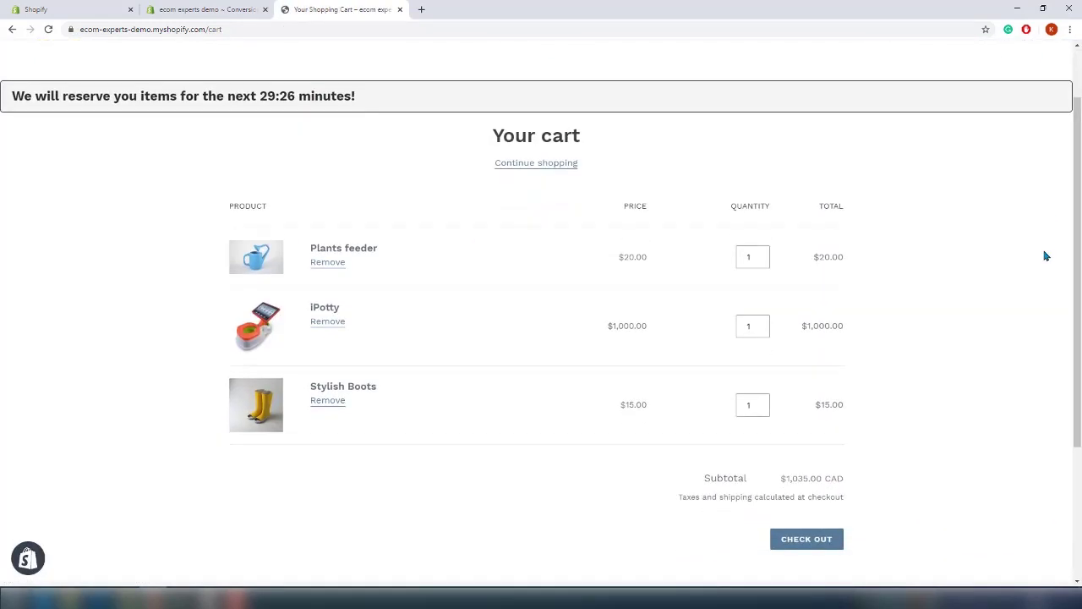